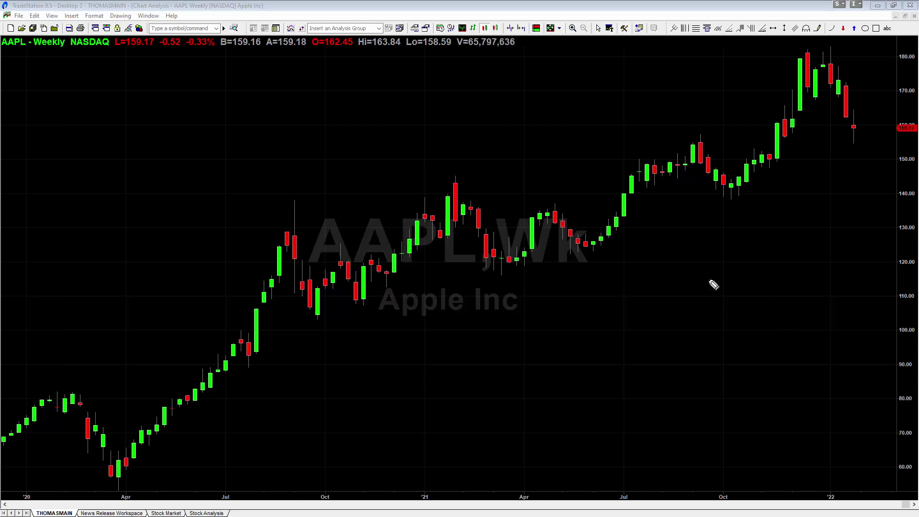
- Sketch a rising curve over the mid-2021 candles and a V-shaped swing below, clearing each
mouse_move(589, 247)
left_mouse_down()
mouse_move(622, 227)
mouse_move(634, 193)
left_mouse_up()
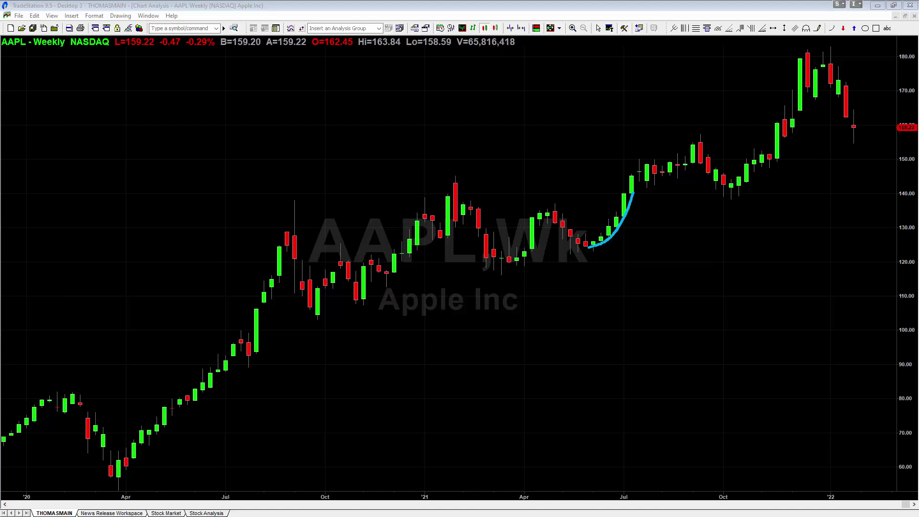
key("Delete")
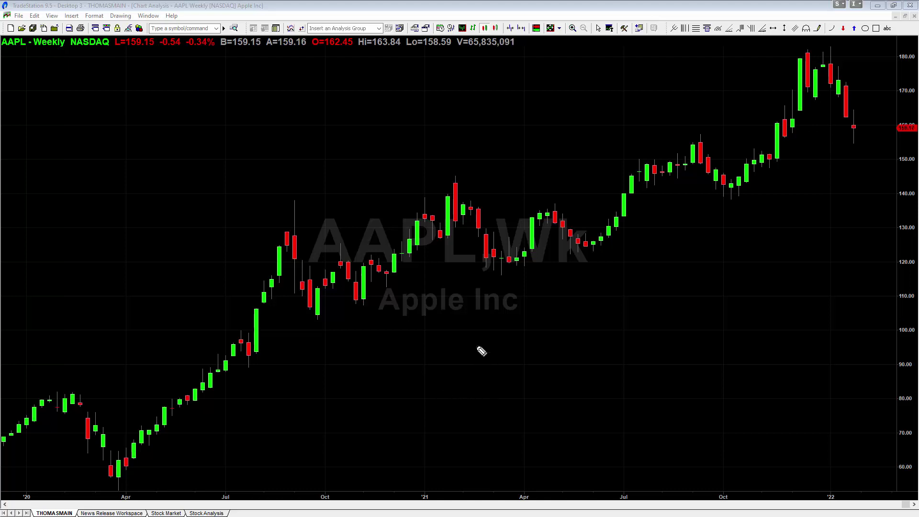
mouse_move(467, 313)
left_mouse_down()
mouse_move(513, 376)
mouse_move(540, 330)
mouse_move(581, 293)
mouse_move(599, 322)
left_mouse_up()
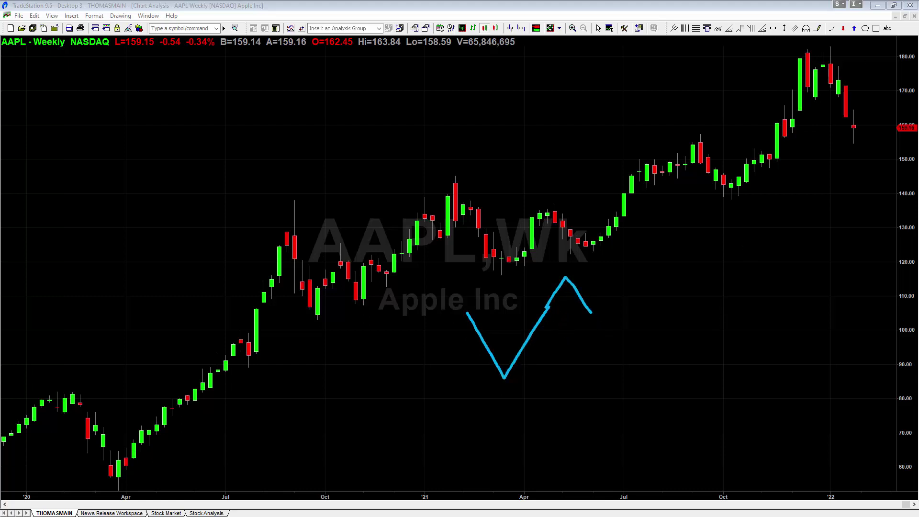
key("e")
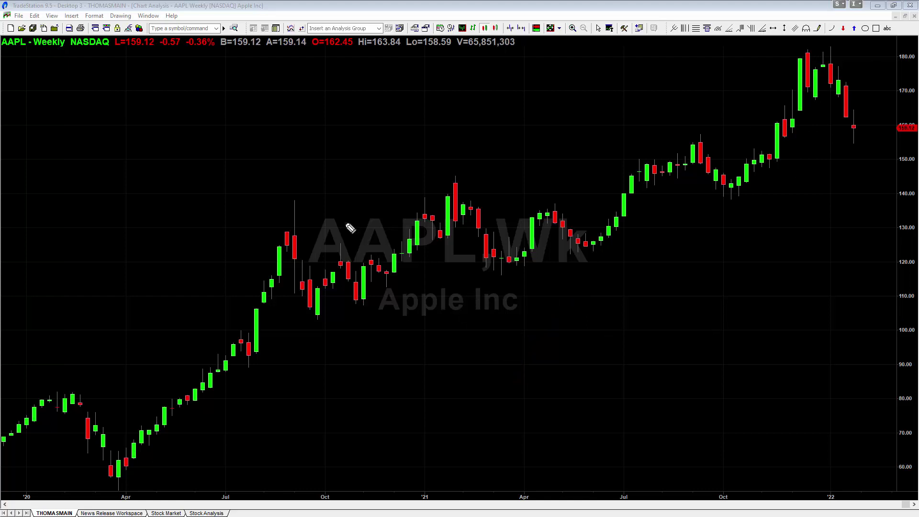
- Circle each swing high and low from August 2020 through October 2021, then clear the circles
mouse_move(301, 189)
left_mouse_down()
mouse_move(303, 220)
mouse_move(282, 190)
left_mouse_up()
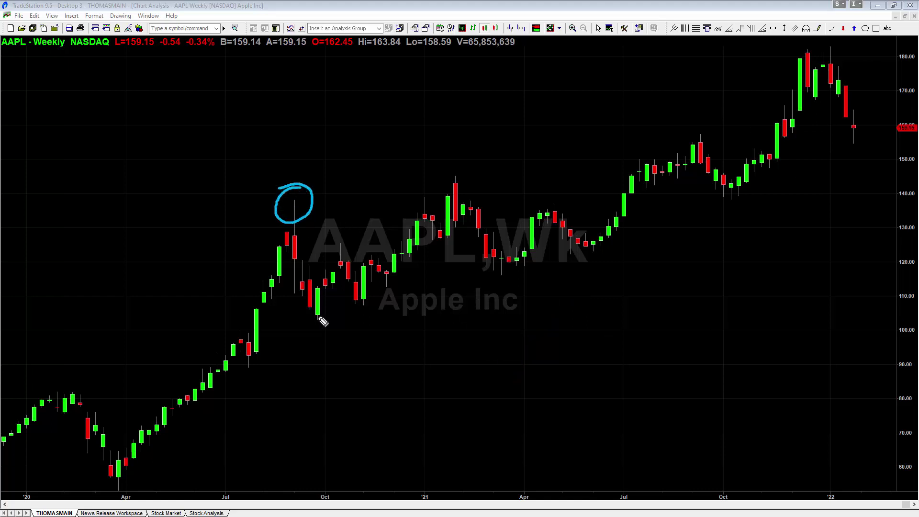
mouse_move(312, 301)
left_mouse_down()
mouse_move(311, 335)
mouse_move(307, 307)
left_mouse_up()
mouse_move(346, 238)
left_mouse_down()
mouse_move(349, 246)
mouse_move(345, 236)
left_mouse_up()
mouse_move(364, 289)
left_mouse_down()
mouse_move(348, 306)
mouse_move(369, 298)
left_mouse_up()
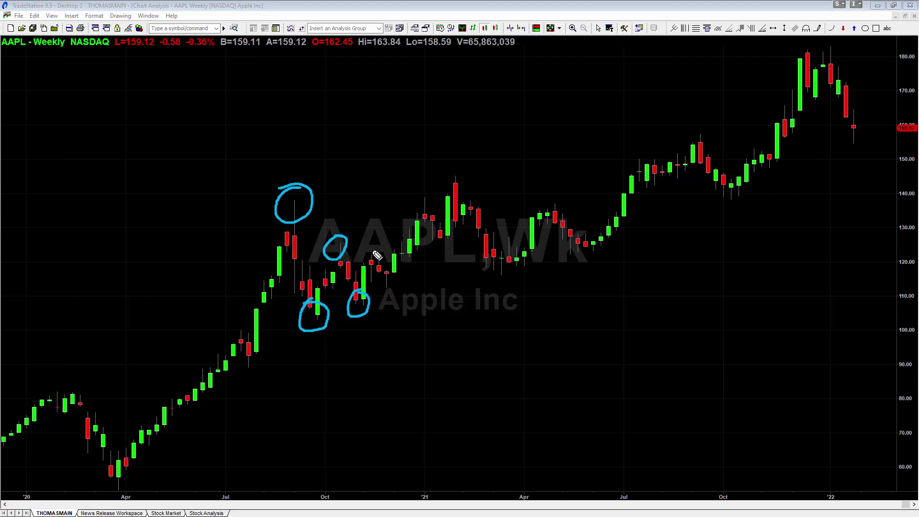
mouse_move(381, 266)
left_mouse_down()
mouse_move(393, 289)
mouse_move(383, 267)
left_mouse_up()
mouse_move(426, 186)
left_mouse_down()
mouse_move(410, 215)
mouse_move(428, 196)
left_mouse_up()
left_click_drag(447, 226, 444, 225)
left_click_drag(464, 155, 463, 169)
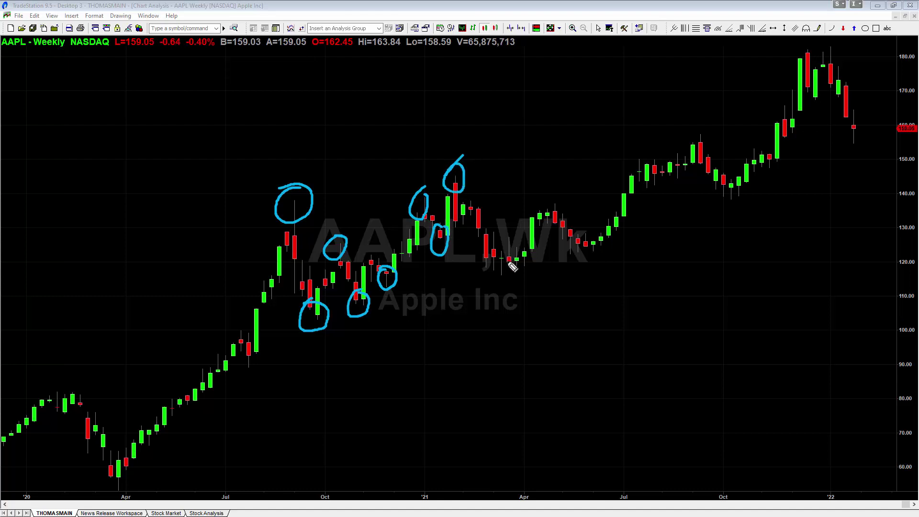
mouse_move(509, 264)
left_mouse_down()
mouse_move(503, 277)
mouse_move(511, 249)
left_mouse_up()
left_click_drag(558, 201, 556, 211)
mouse_move(577, 242)
left_mouse_down()
mouse_move(579, 261)
mouse_move(600, 249)
left_mouse_up()
left_click_drag(721, 129, 714, 144)
mouse_move(752, 190)
left_mouse_down()
mouse_move(745, 201)
mouse_move(739, 180)
left_mouse_up()
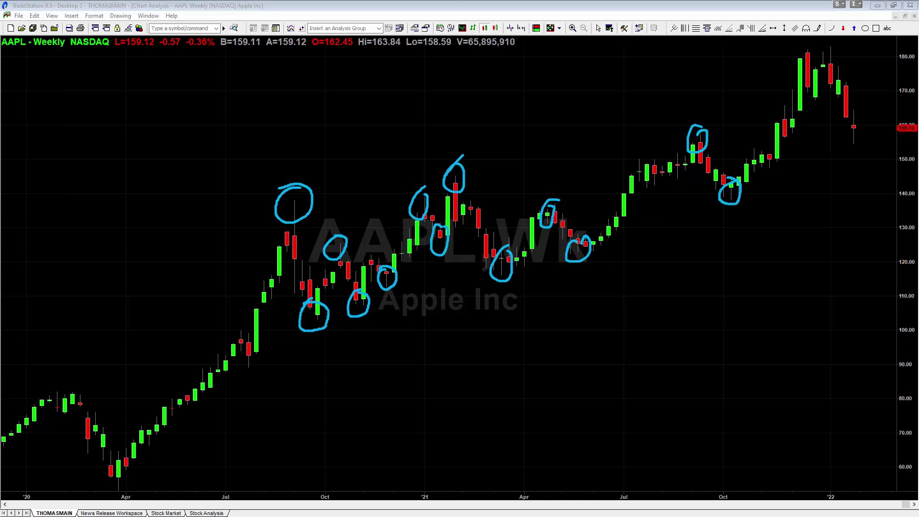
key("e")
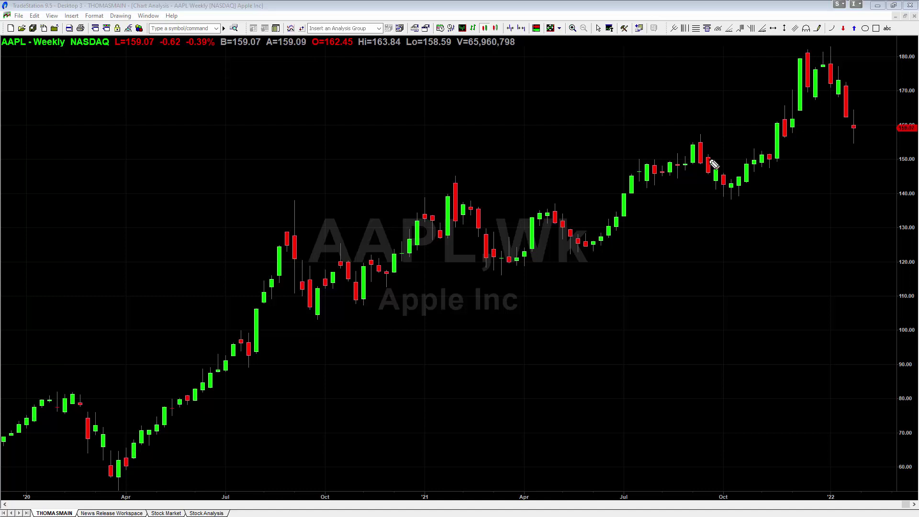
- Sketch upward and downward arrows plus a horizontal level line above the chart, then clear them
mouse_move(328, 181)
left_mouse_down()
mouse_move(339, 114)
mouse_move(325, 123)
mouse_move(351, 120)
left_mouse_up()
mouse_move(425, 97)
left_mouse_down()
mouse_move(426, 166)
mouse_move(410, 175)
left_mouse_up()
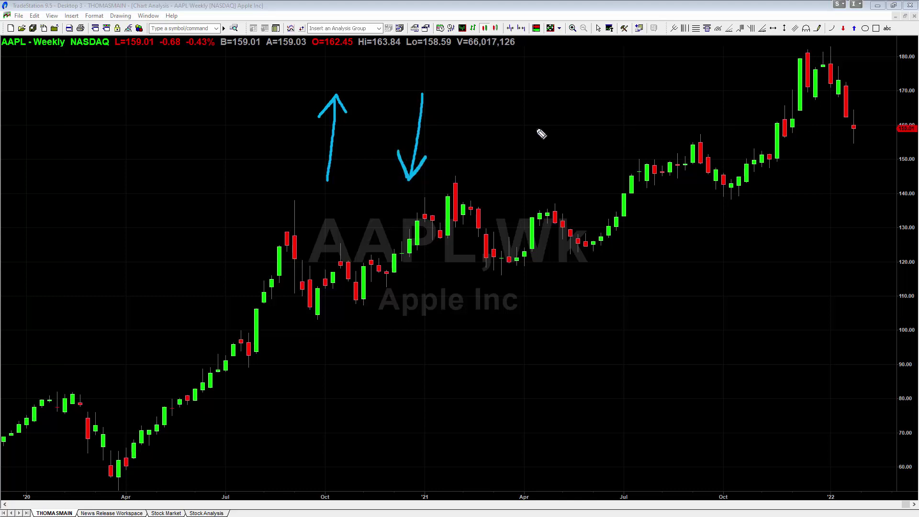
left_click_drag(492, 133, 559, 129)
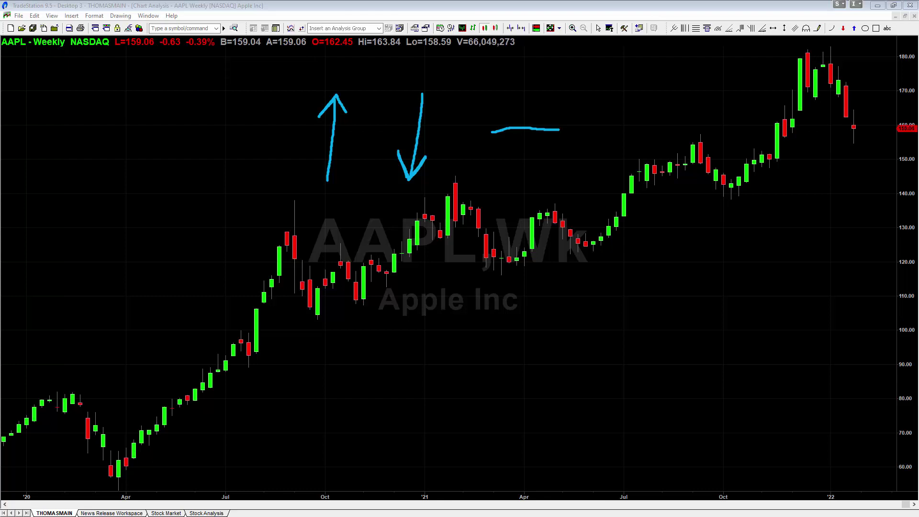
key("e")
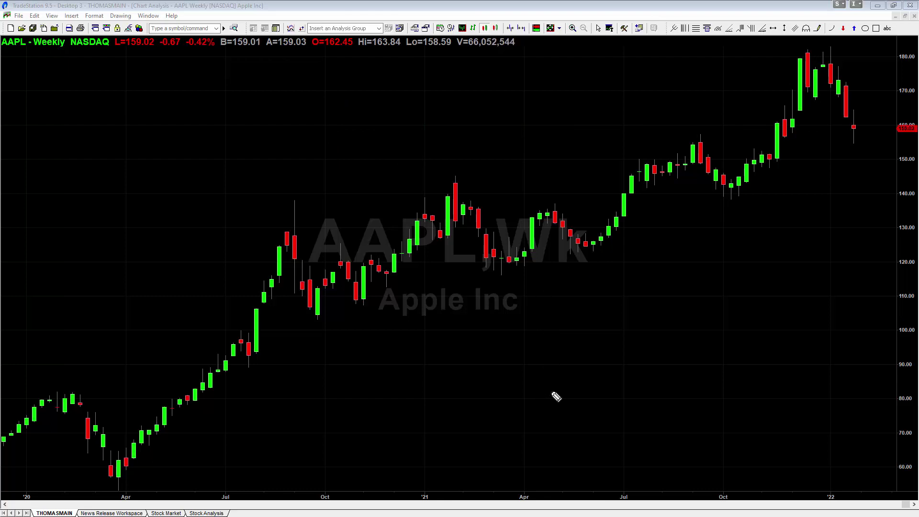
- Sketch a rising zigzag of higher highs and lows with curved arrows, then clear it
mouse_move(487, 423)
left_mouse_down()
mouse_move(550, 376)
mouse_move(570, 373)
mouse_move(594, 401)
mouse_move(659, 332)
mouse_move(690, 372)
mouse_move(747, 310)
mouse_move(777, 337)
mouse_move(823, 274)
left_mouse_up()
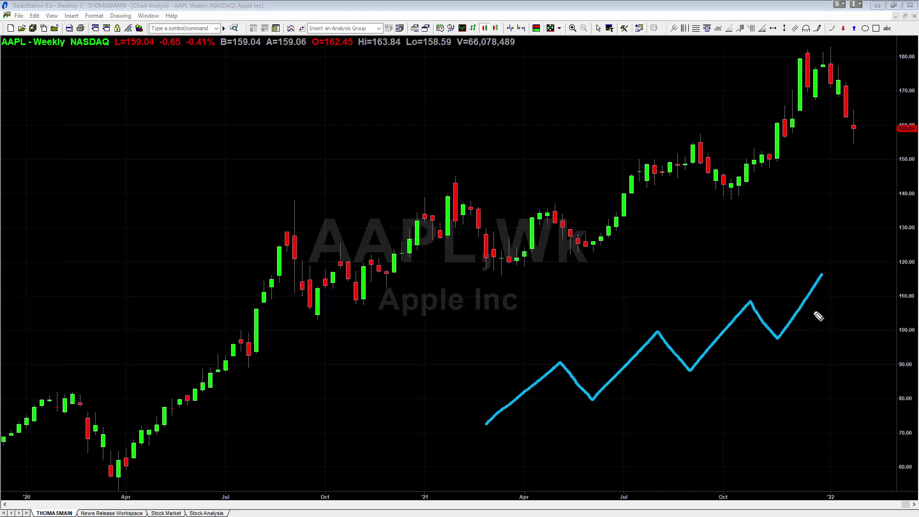
mouse_move(602, 404)
left_mouse_down()
mouse_move(629, 414)
mouse_move(691, 379)
mouse_move(691, 395)
mouse_move(705, 379)
mouse_move(757, 371)
mouse_move(772, 344)
mouse_move(776, 360)
left_mouse_up()
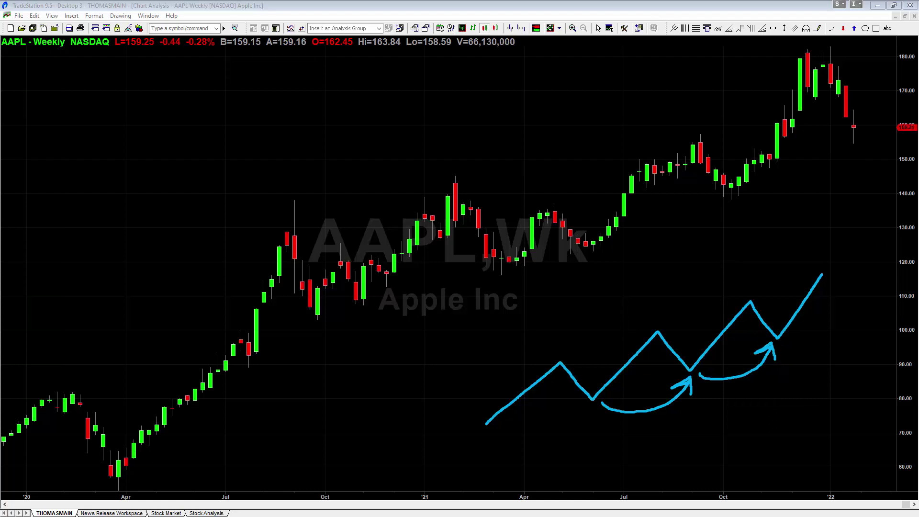
key("e")
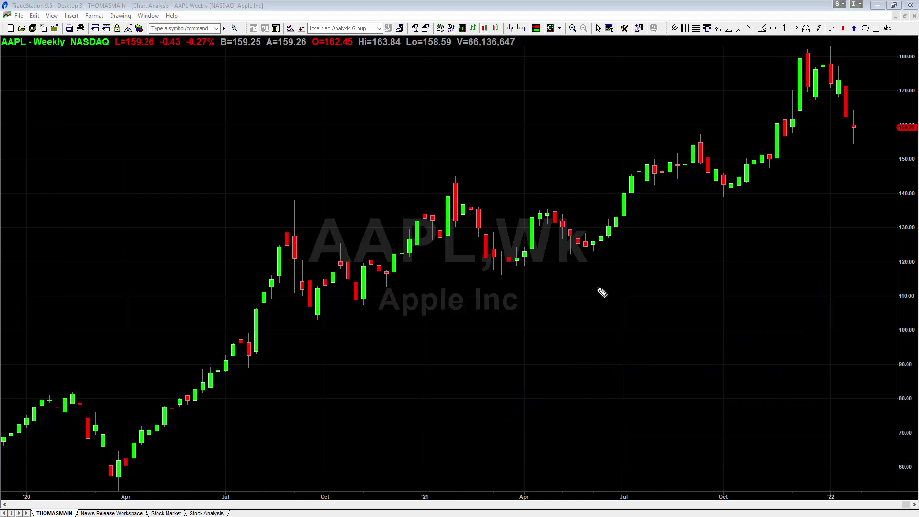
- Sketch a falling zigzag of lower highs and lows with a curved arrow, then clear it
mouse_move(433, 289)
left_mouse_down()
mouse_move(484, 342)
mouse_move(529, 311)
mouse_move(574, 365)
mouse_move(605, 340)
mouse_move(645, 389)
mouse_move(666, 383)
mouse_move(700, 400)
left_mouse_up()
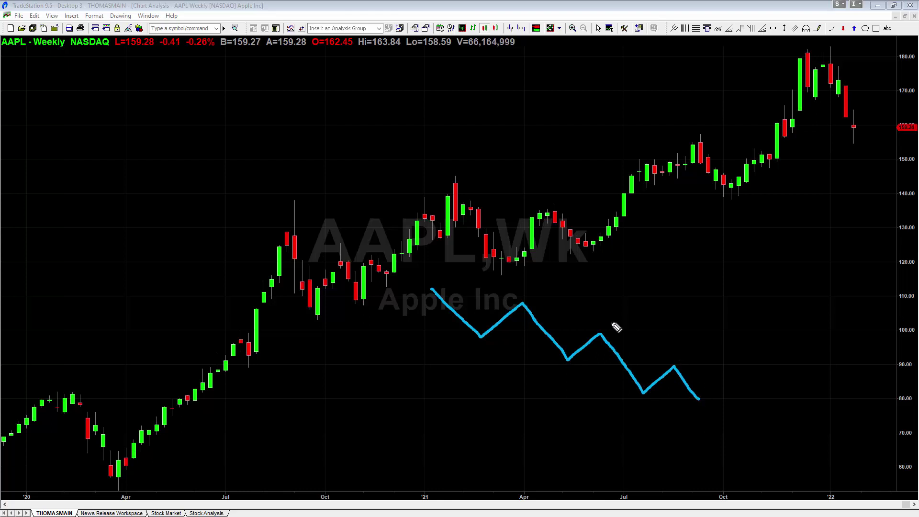
mouse_move(602, 326)
left_mouse_down()
mouse_move(640, 322)
mouse_move(674, 358)
mouse_move(676, 350)
mouse_move(666, 358)
mouse_move(674, 361)
left_mouse_up()
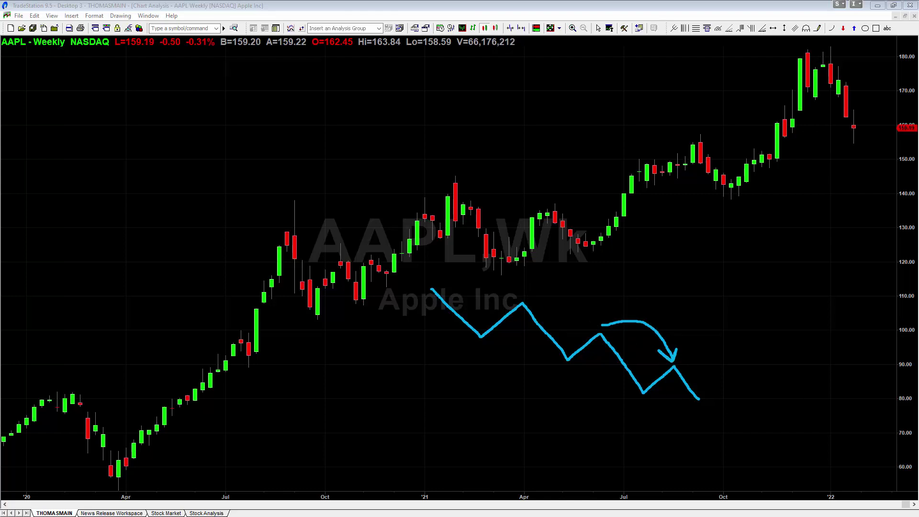
key("Escape")
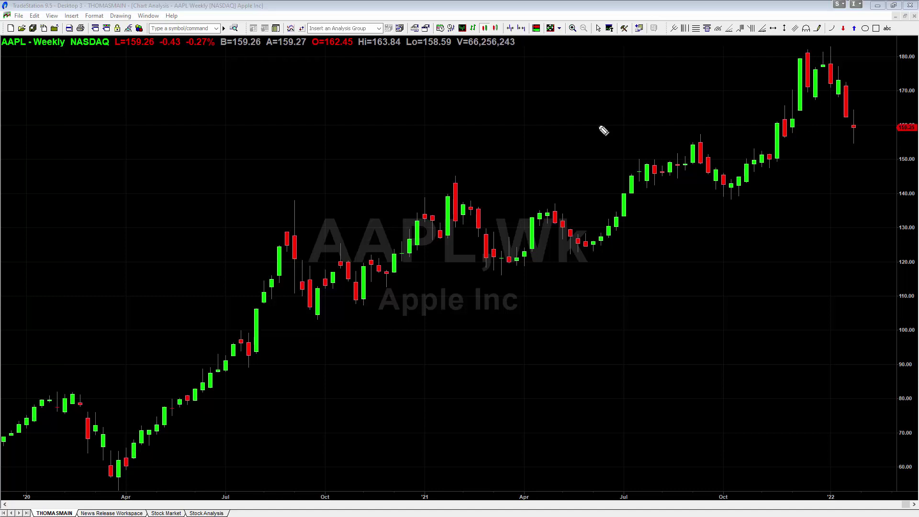
- Sketch an upward zigzag across the chart and a falling one below the bars, then clear all
mouse_move(321, 193)
left_mouse_down()
mouse_move(366, 156)
mouse_move(404, 167)
mouse_move(462, 120)
mouse_move(491, 149)
mouse_move(551, 90)
mouse_move(565, 128)
mouse_move(588, 100)
mouse_move(602, 118)
mouse_move(610, 111)
mouse_move(550, 119)
mouse_move(594, 113)
left_mouse_up()
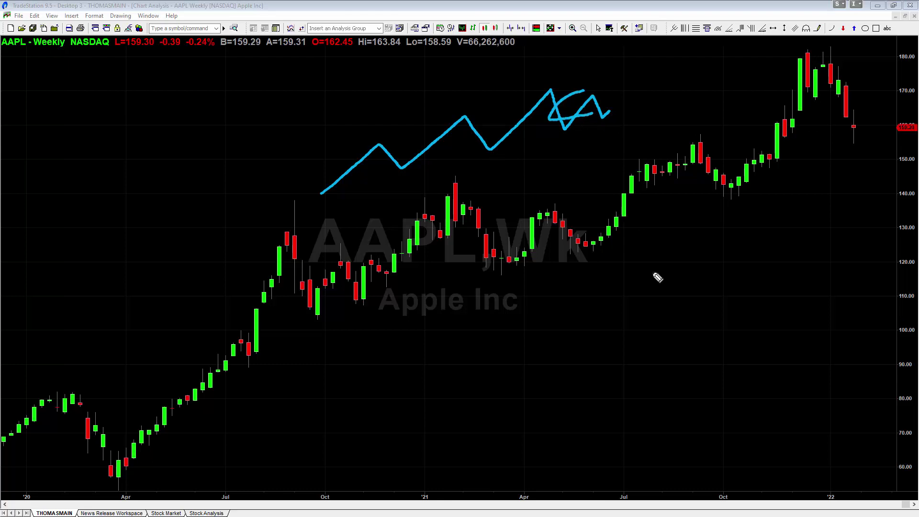
mouse_move(542, 321)
left_mouse_down()
mouse_move(636, 326)
mouse_move(734, 387)
mouse_move(765, 355)
mouse_move(778, 375)
mouse_move(793, 362)
mouse_move(749, 371)
mouse_move(794, 374)
left_mouse_up()
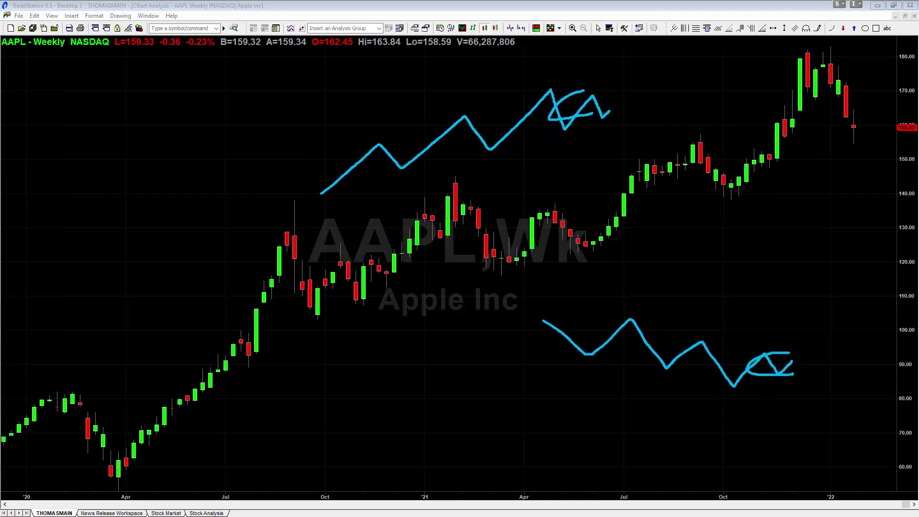
key("Escape")
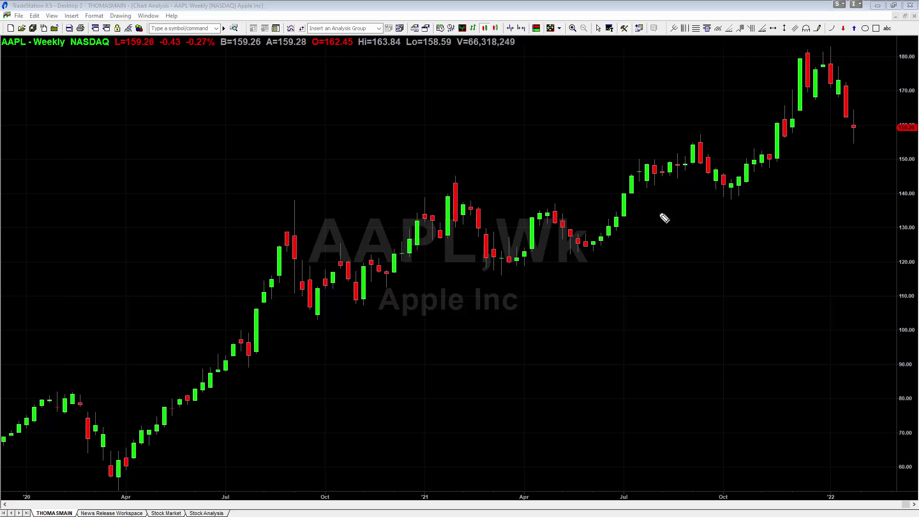
- Trace the rally from April 2020, ellipse the 2021 uptrend and Oct–Feb swings, then clear everything
mouse_move(119, 479)
left_mouse_down()
mouse_move(151, 448)
mouse_move(251, 298)
mouse_move(293, 205)
mouse_move(317, 321)
mouse_move(342, 247)
mouse_move(361, 300)
mouse_move(375, 254)
mouse_move(389, 279)
mouse_move(428, 204)
mouse_move(442, 235)
mouse_move(458, 185)
mouse_move(500, 272)
mouse_move(537, 222)
mouse_move(566, 224)
mouse_move(587, 251)
mouse_move(700, 144)
mouse_move(733, 186)
mouse_move(817, 52)
mouse_move(819, 93)
mouse_move(834, 57)
mouse_move(841, 146)
left_mouse_up()
left_click_drag(802, 102, 857, 106)
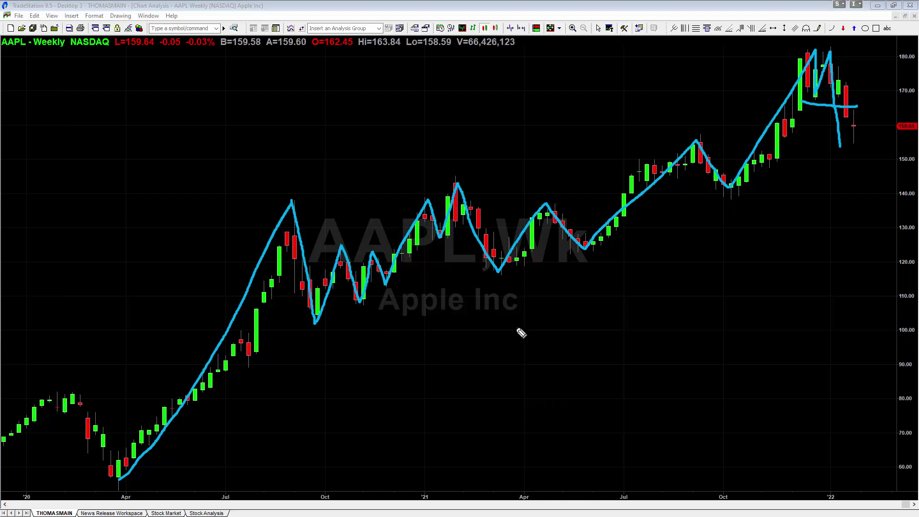
mouse_move(551, 269)
left_mouse_down()
mouse_move(821, 150)
mouse_move(755, 85)
left_mouse_up()
mouse_move(714, 108)
left_mouse_down()
mouse_move(581, 246)
mouse_move(597, 259)
left_mouse_up()
mouse_move(426, 184)
left_mouse_down()
mouse_move(376, 228)
mouse_move(411, 289)
mouse_move(459, 180)
mouse_move(402, 203)
left_mouse_up()
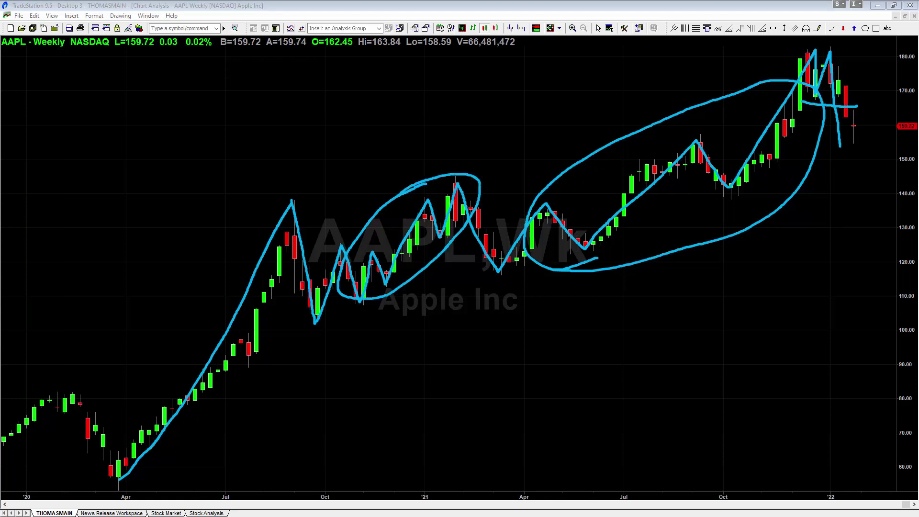
key("Escape")
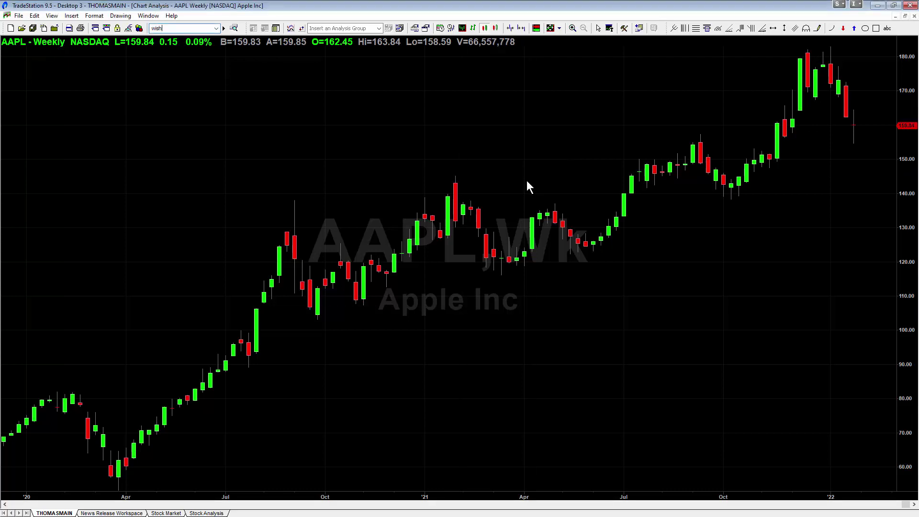
- Load WISH, trace its decline from the peak and curve around the mid-2021 swings, then clear
key("Return")
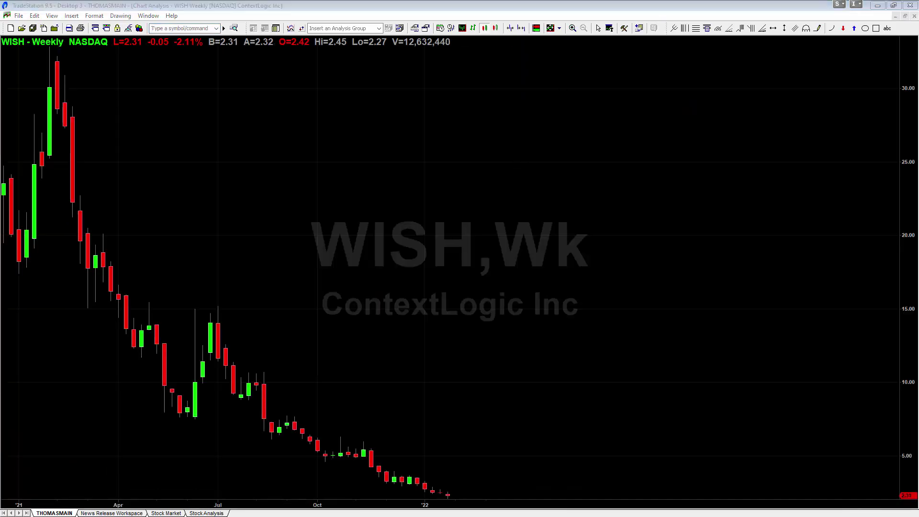
mouse_move(55, 57)
left_mouse_down()
mouse_move(141, 347)
mouse_move(155, 322)
mouse_move(184, 412)
mouse_move(222, 316)
mouse_move(245, 401)
mouse_move(264, 367)
left_mouse_up()
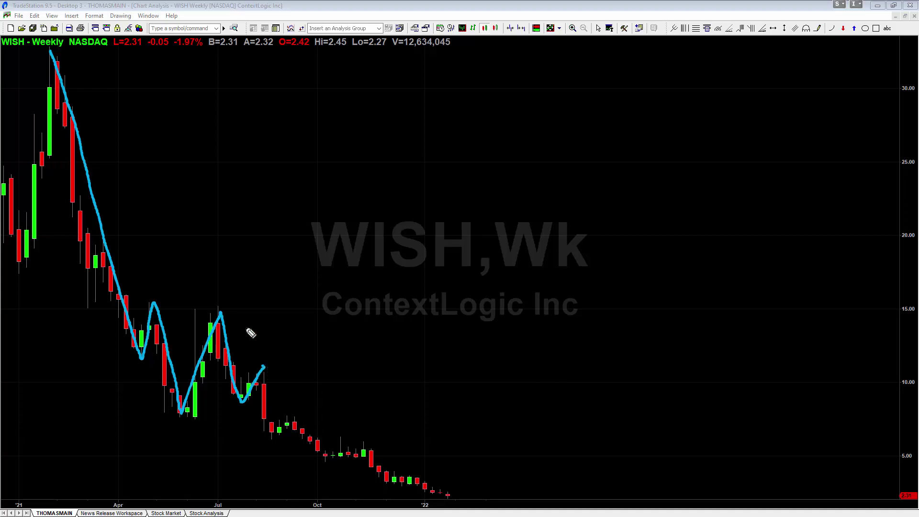
mouse_move(237, 322)
left_mouse_down()
mouse_move(184, 398)
mouse_move(280, 382)
mouse_move(277, 431)
mouse_move(297, 420)
mouse_move(329, 458)
mouse_move(359, 436)
mouse_move(404, 479)
mouse_move(451, 493)
left_mouse_up()
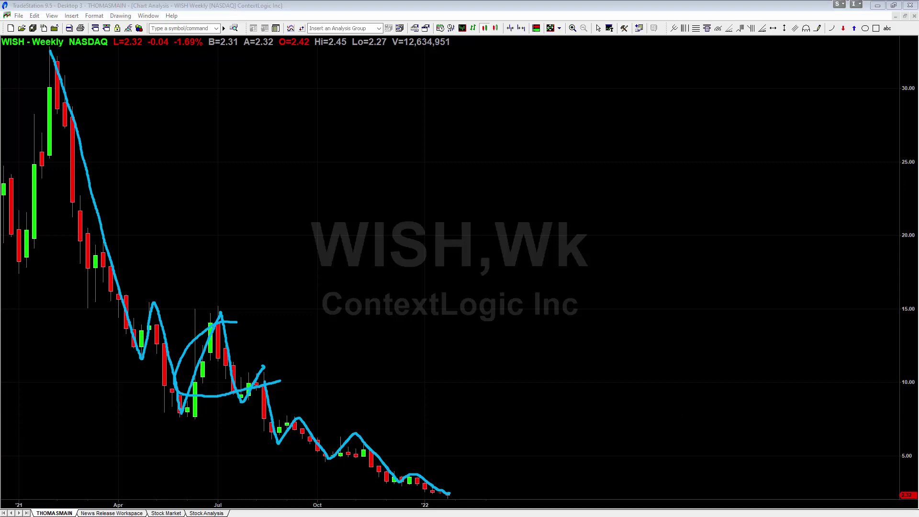
key("Escape")
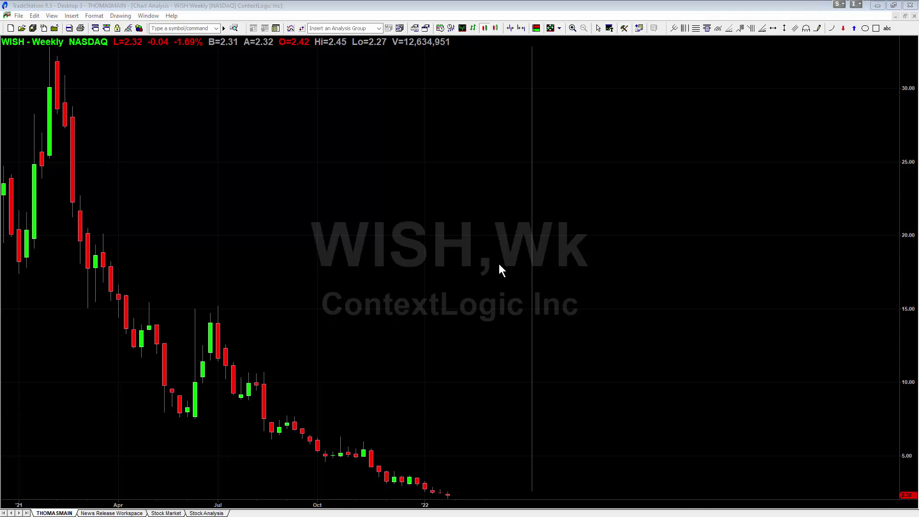
- Enter AAPL as the chart symbol to reload its weekly chart
type("AAPL")
key("Return")
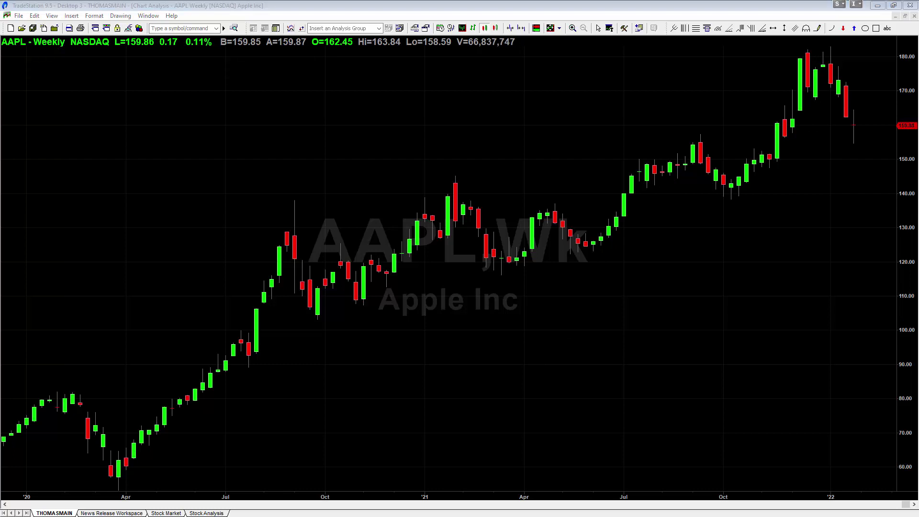
- Sketch a rise to a swing peak with a dashed breakout level and a retest
mouse_move(418, 423)
left_mouse_down()
mouse_move(460, 396)
mouse_move(542, 380)
mouse_move(560, 400)
mouse_move(577, 385)
left_mouse_up()
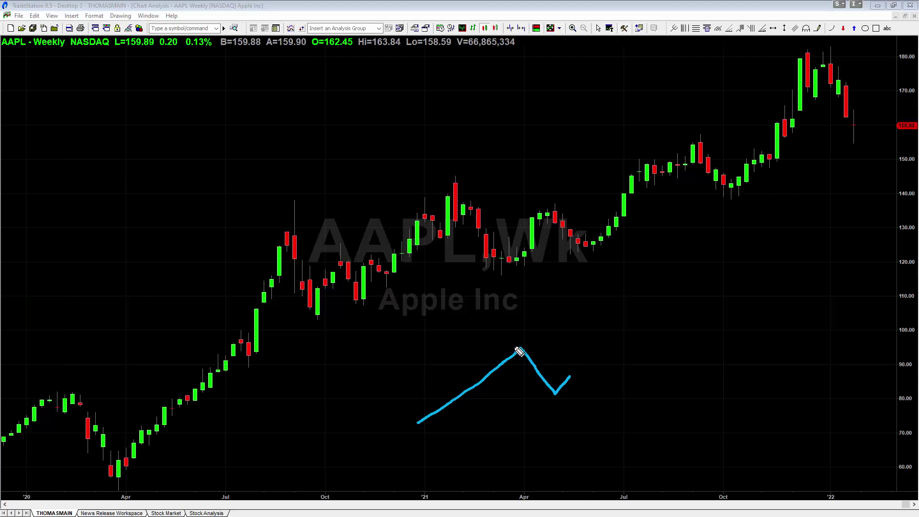
mouse_move(522, 352)
left_mouse_down()
mouse_move(513, 349)
mouse_move(635, 345)
left_mouse_up()
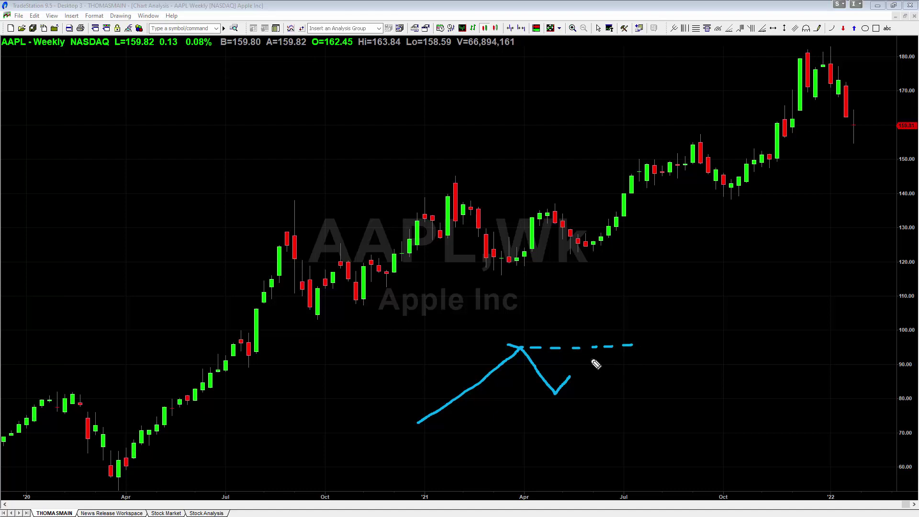
left_click_drag(574, 371, 619, 329)
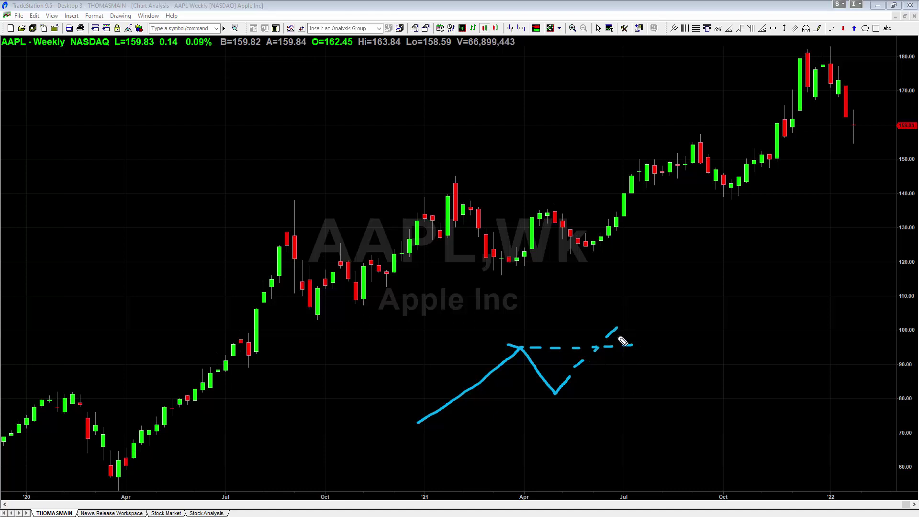
- Mark the spring 2021 pullback, November support and September high levels, then clear all annotations
mouse_move(551, 207)
left_mouse_down()
mouse_move(583, 245)
mouse_move(605, 236)
mouse_move(582, 231)
mouse_move(648, 230)
left_mouse_up()
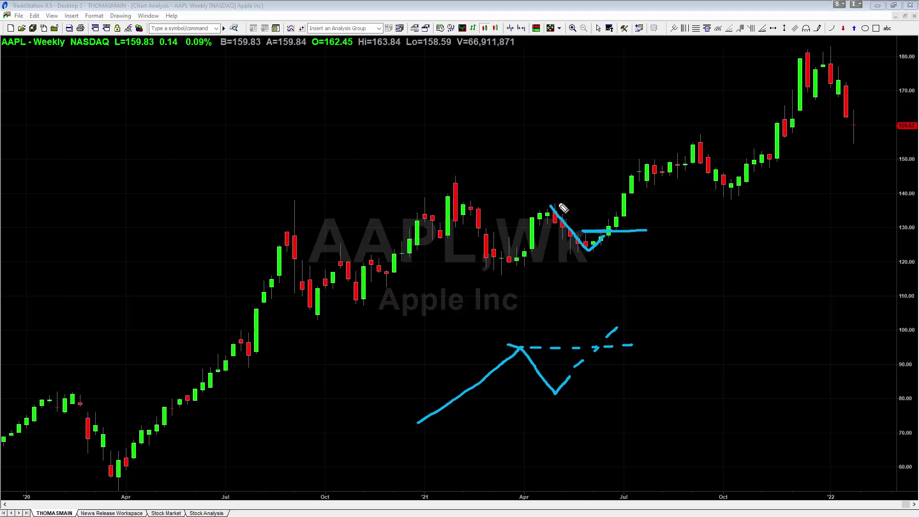
left_click_drag(535, 204, 625, 202)
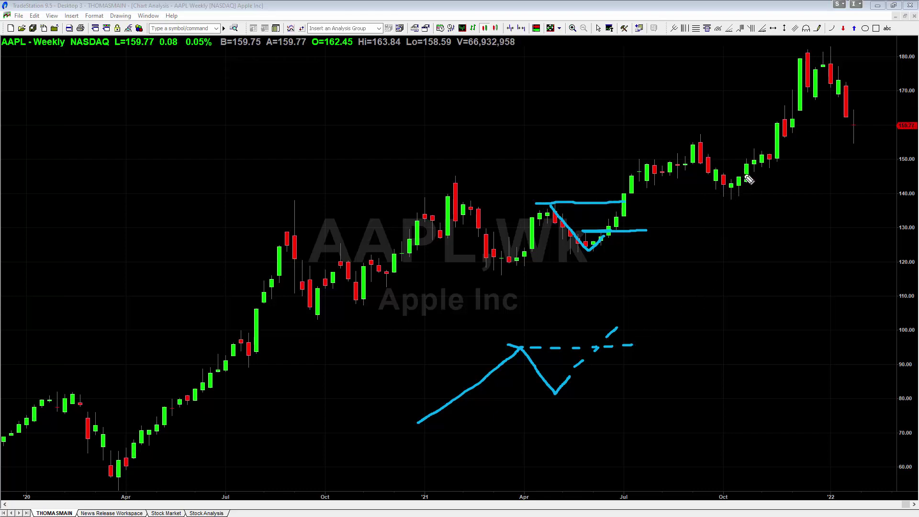
left_click_drag(734, 174, 782, 171)
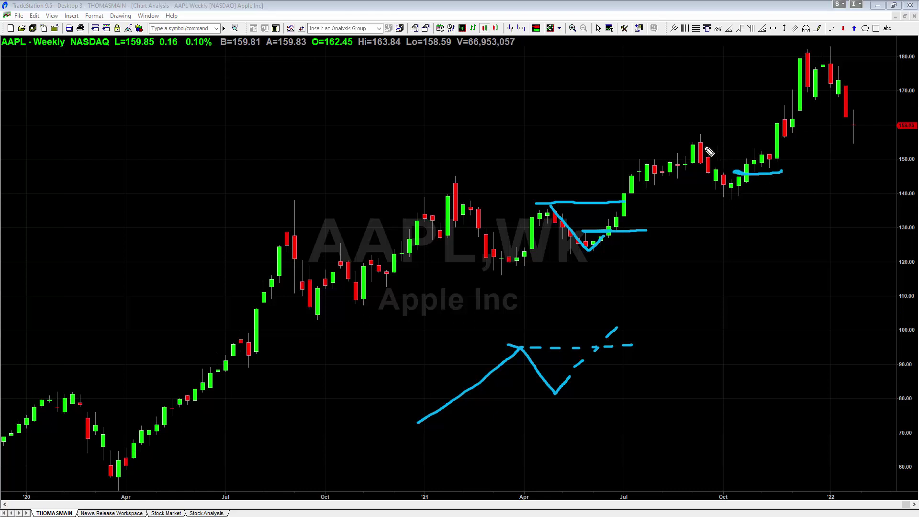
left_click_drag(707, 134, 796, 133)
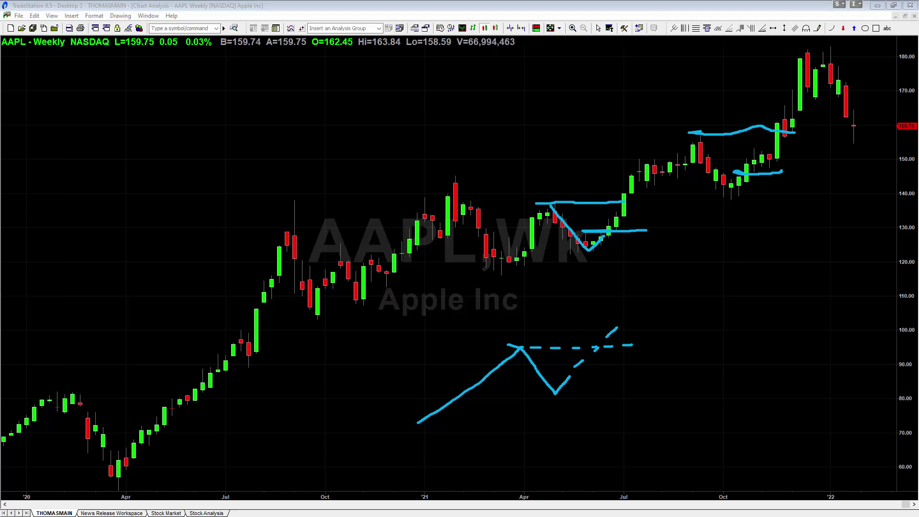
key("Escape")
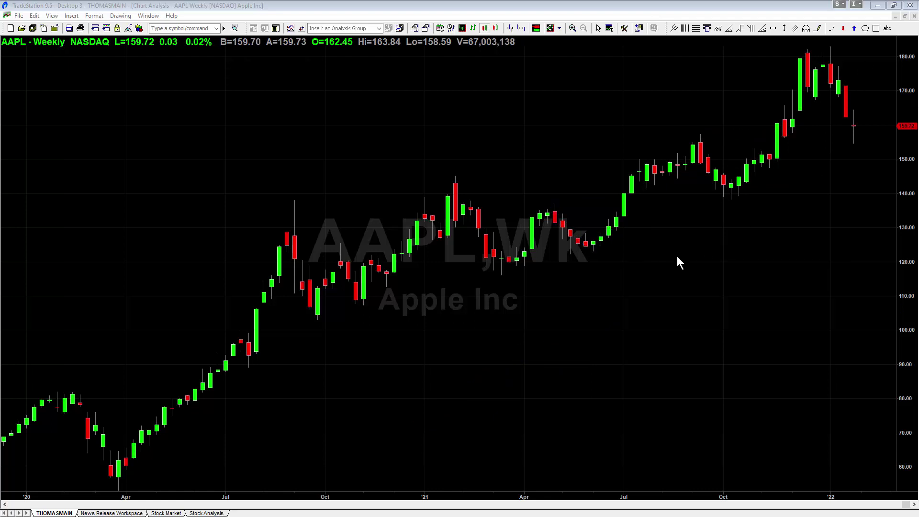